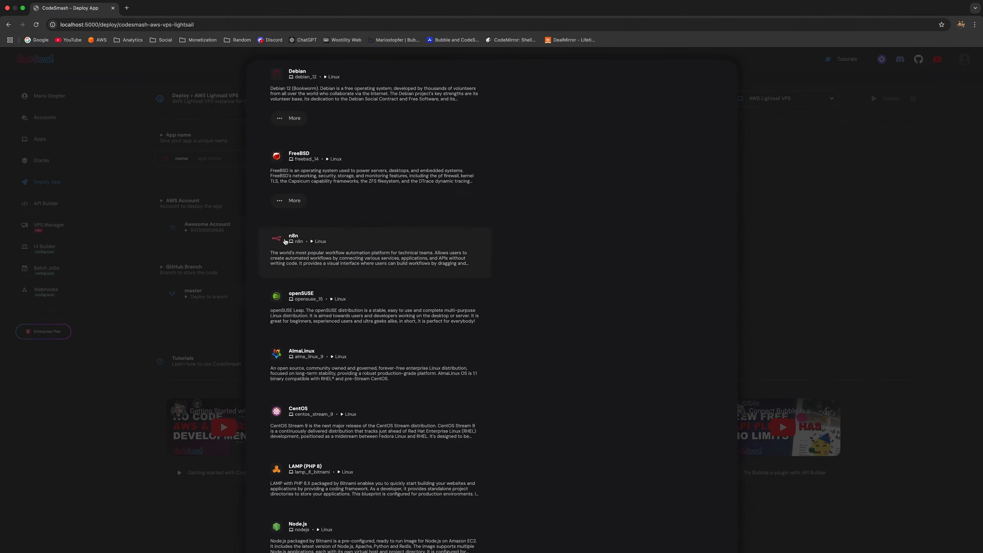
# Step: Pick the n8n blueprint as the Lightsail app for the micro_3_0 us-east-1 VPS deployment
pyautogui.click(310, 256)
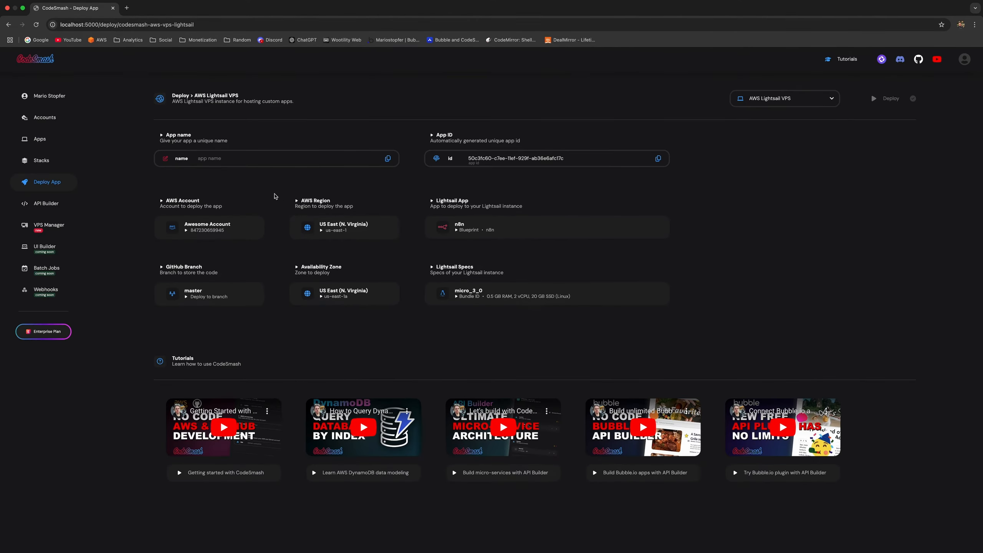
# Step: Name the app 'My n8n' and deploy it
pyautogui.click(270, 160)
pyautogui.write('My n8n')
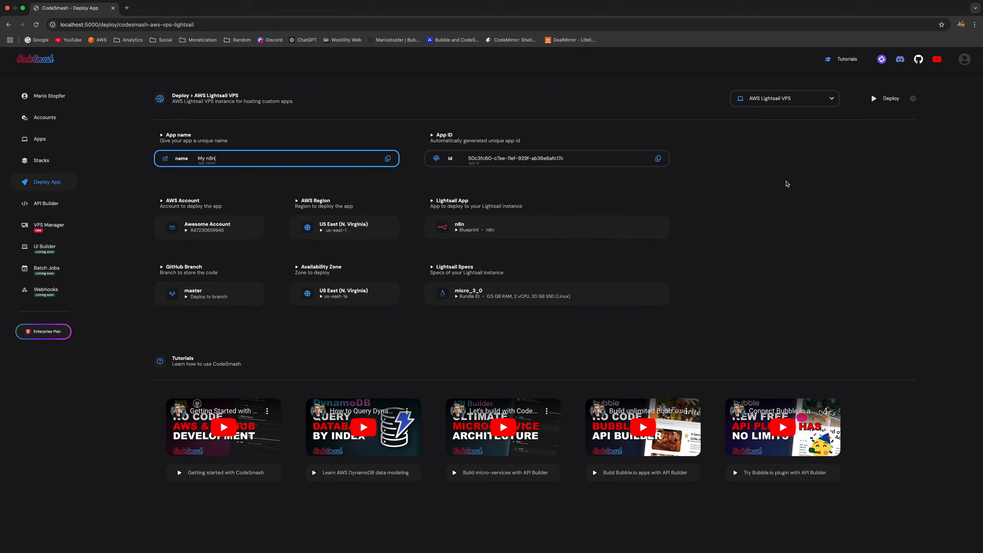
pyautogui.click(889, 98)
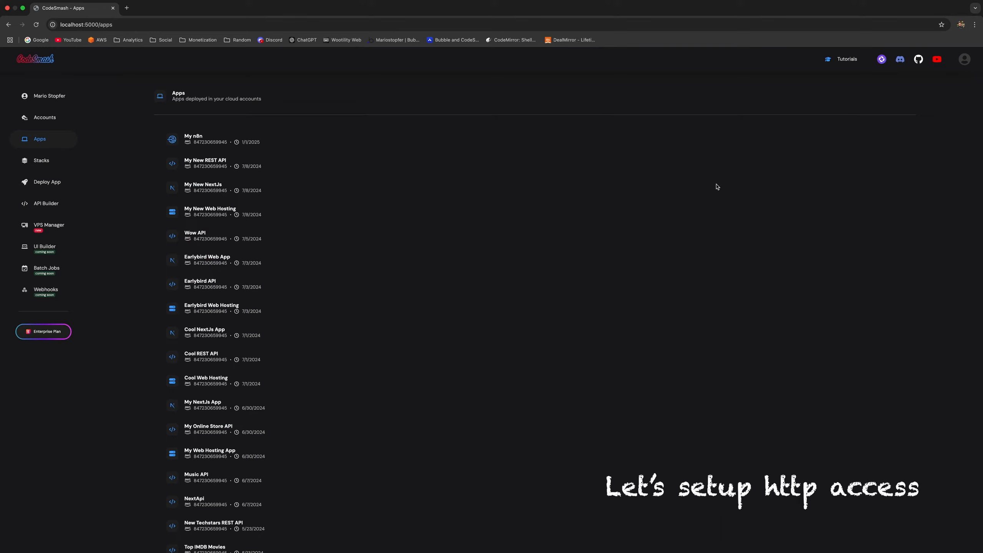
# Step: Open My n8n's services and jump to its AWS Lightsail instance page
pyautogui.click(198, 138)
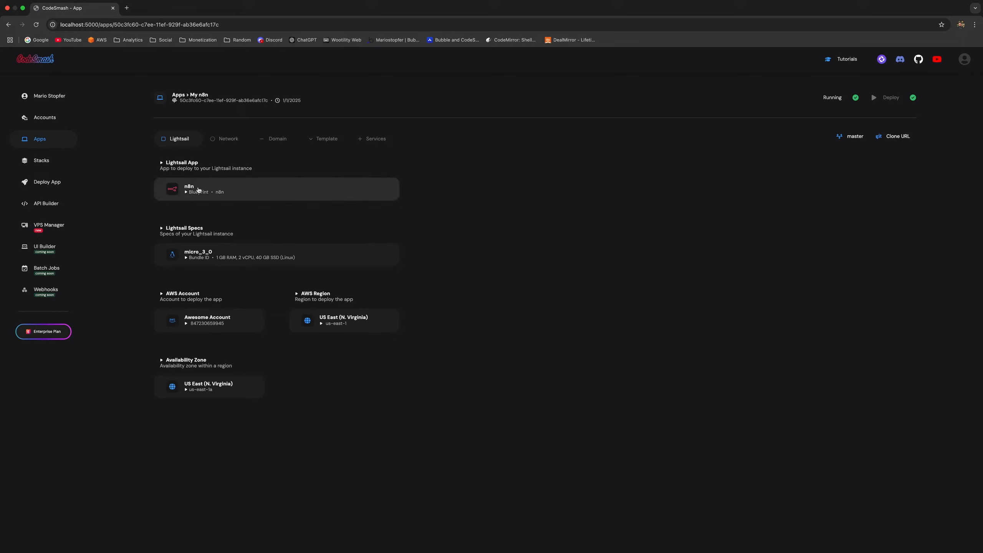
pyautogui.click(374, 143)
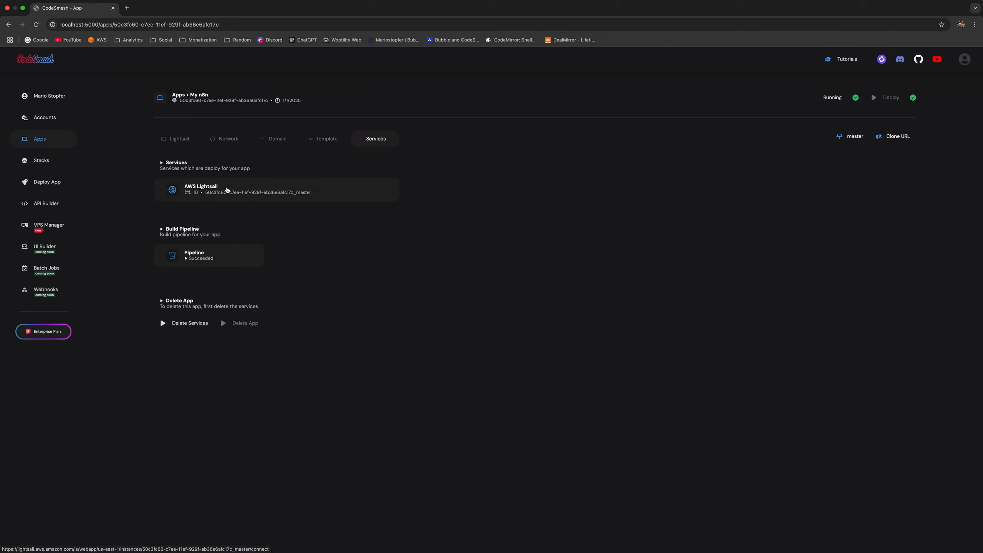
pyautogui.click(215, 189)
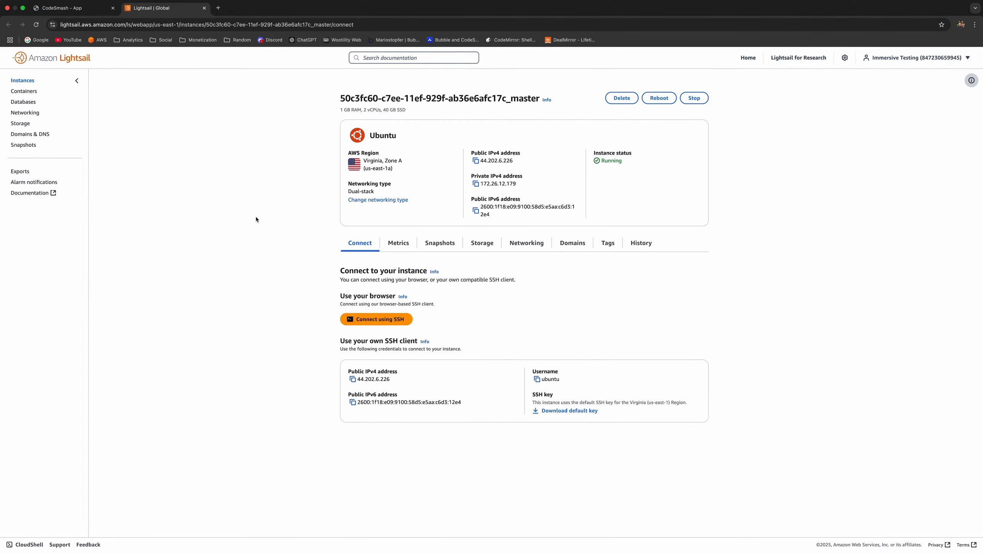
# Step: Add a Custom TCP firewall rule opening port 5678 on the Lightsail instance
pyautogui.click(536, 244)
pyautogui.scroll(-3, 519, 304)
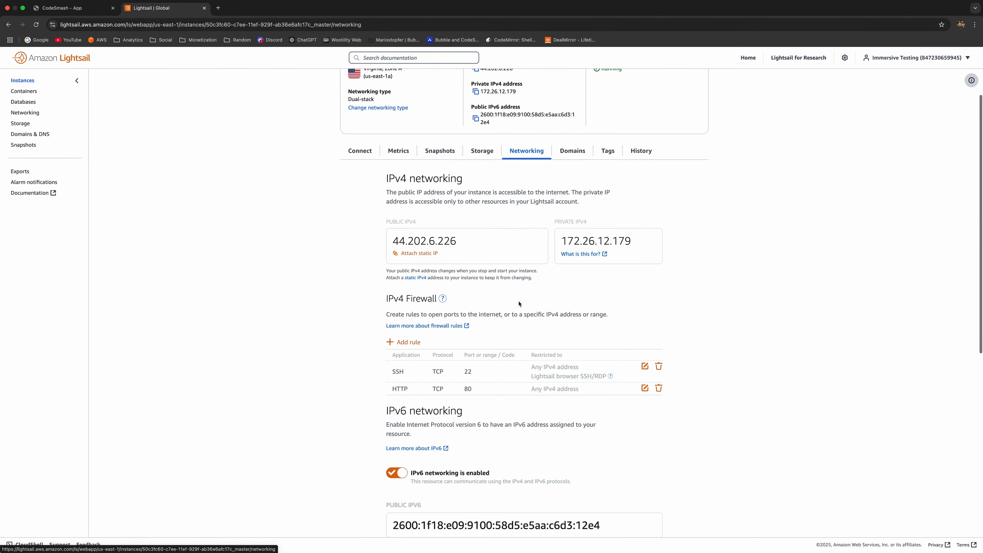
pyautogui.click(409, 342)
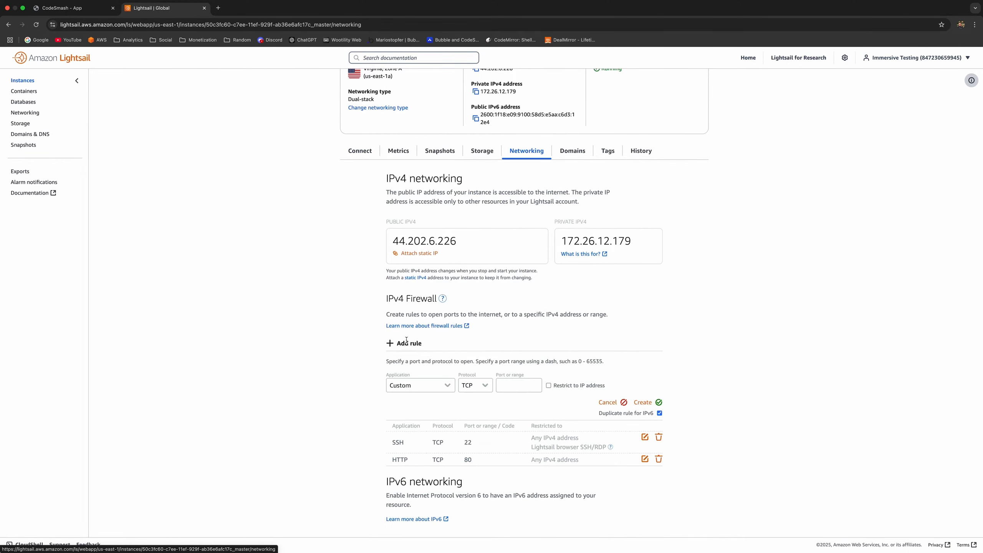
pyautogui.click(512, 383)
pyautogui.write('5678')
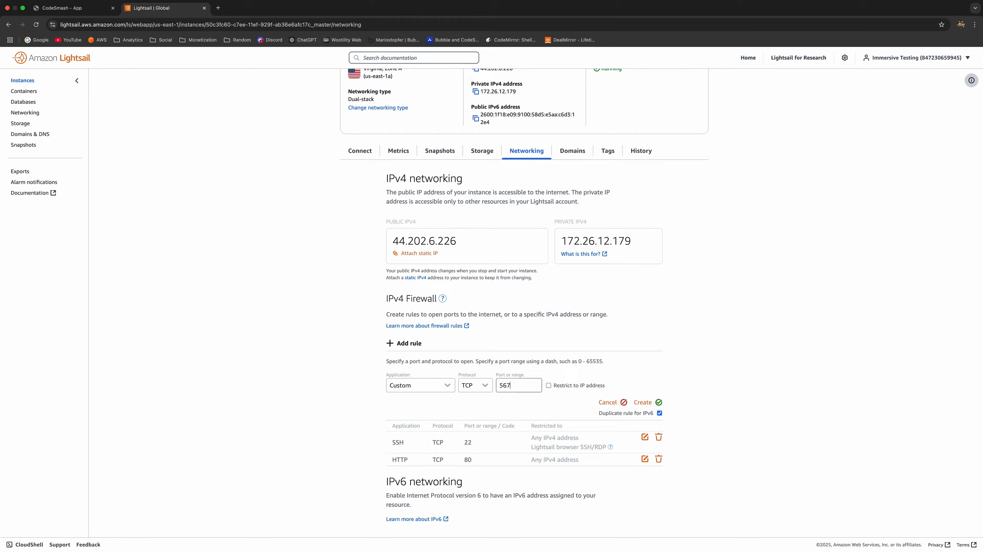
pyautogui.click(645, 403)
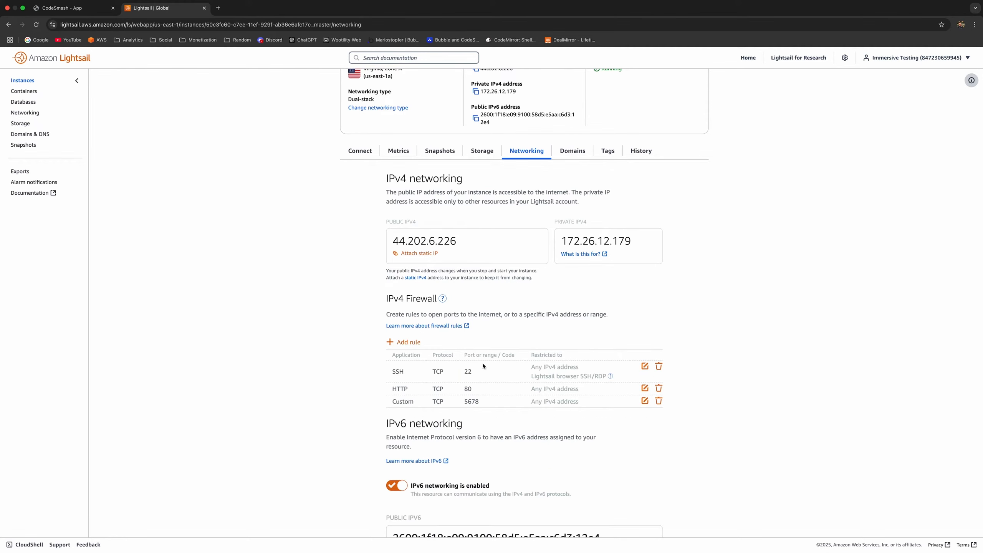
pyautogui.scroll(3, 482, 401)
pyautogui.click(359, 244)
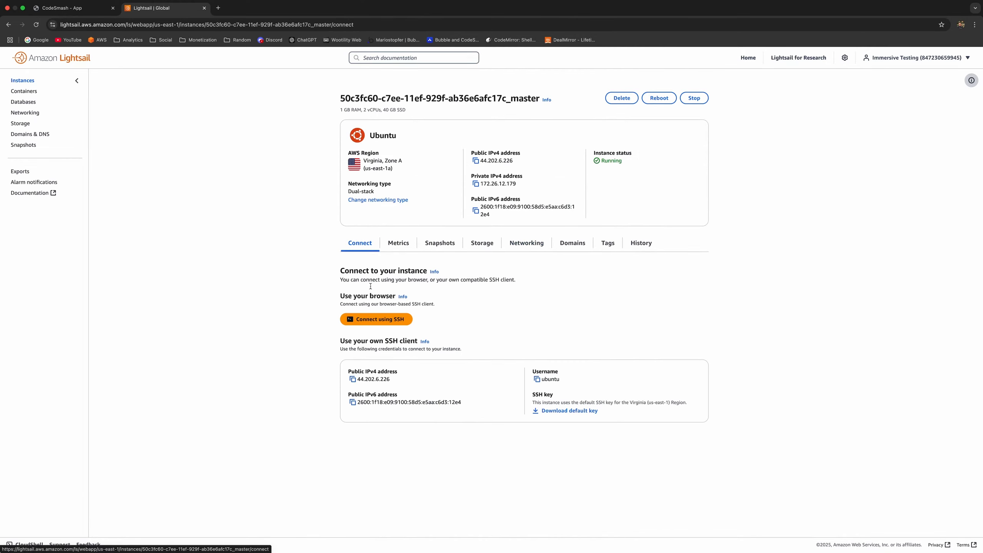
# Step: Over browser SSH, stop and remove the n8n container, then relaunch it on port 5678 with N8N_SECURE_COOKIE=false
pyautogui.click(378, 320)
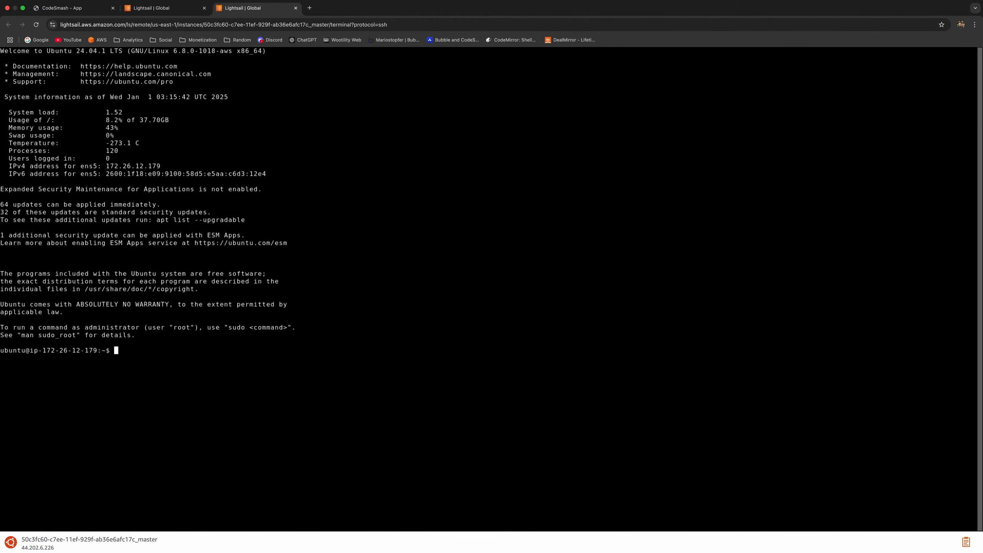
pyautogui.write('sudo docker stop n8n')
pyautogui.press('Return')
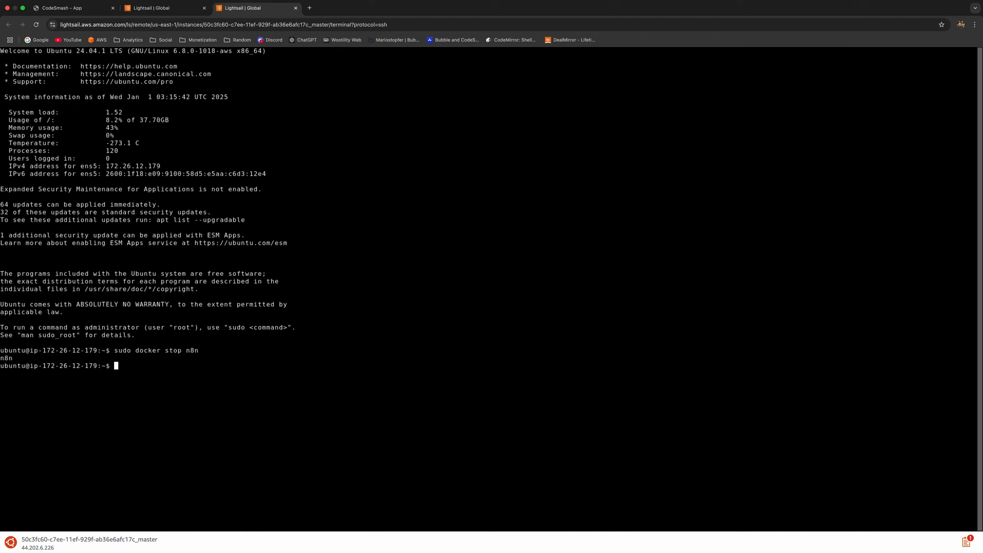
pyautogui.write('sudo docker rm n8n')
pyautogui.press('Return')
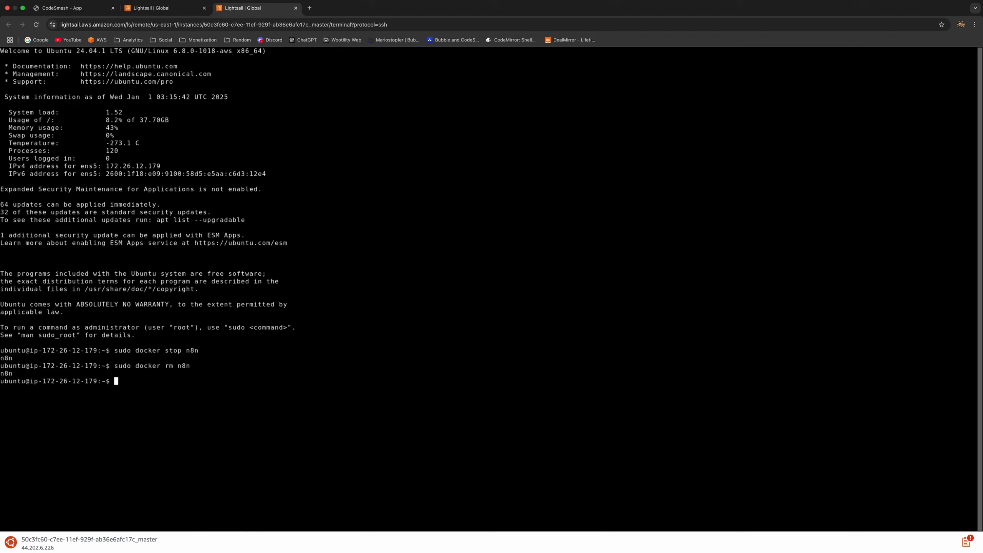
pyautogui.write('sudo docker run -d --name n8n \\     -p 5678:5678 \\     -v /home/ubuntu/.n8n:/home/node/.n8n \\     -e N8N_PORT=5678 \\     -e N8N_PROTOCOL=http \\     -e N8N_SECURE_COOKIE=false \\     n8nio/n8n')
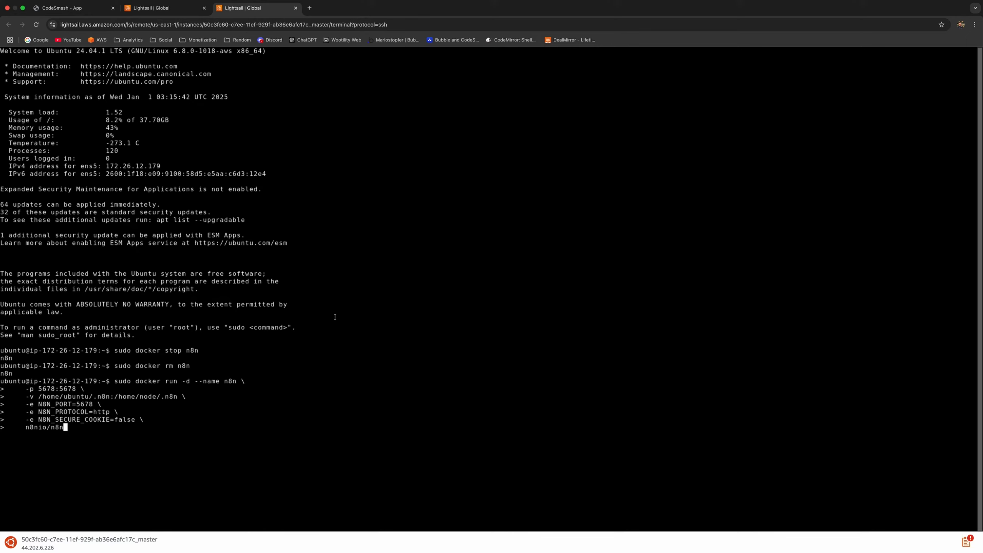
pyautogui.press('Return')
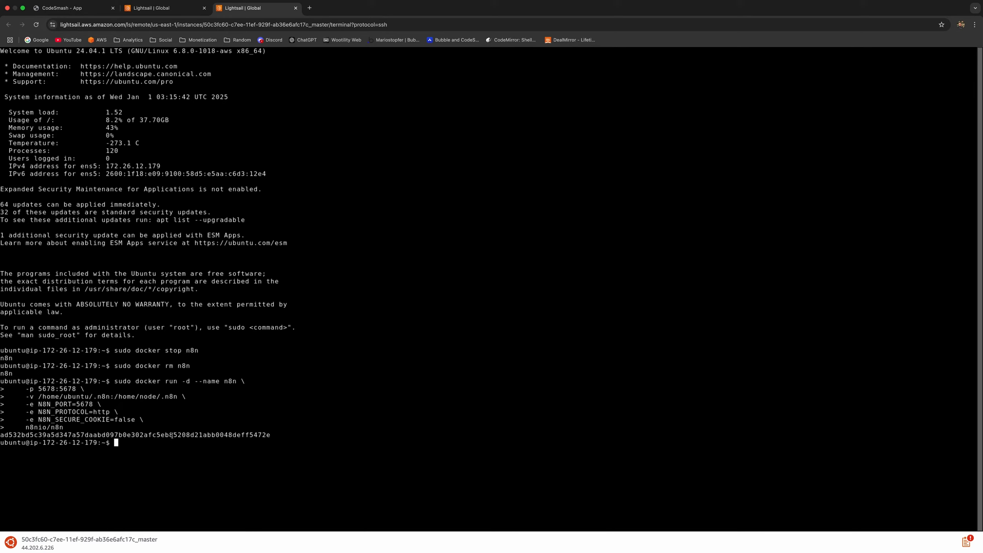
# Step: Copy the app's public IPv4 and load 44.202.6.226:5678 in a new browser tab
pyautogui.click(85, 8)
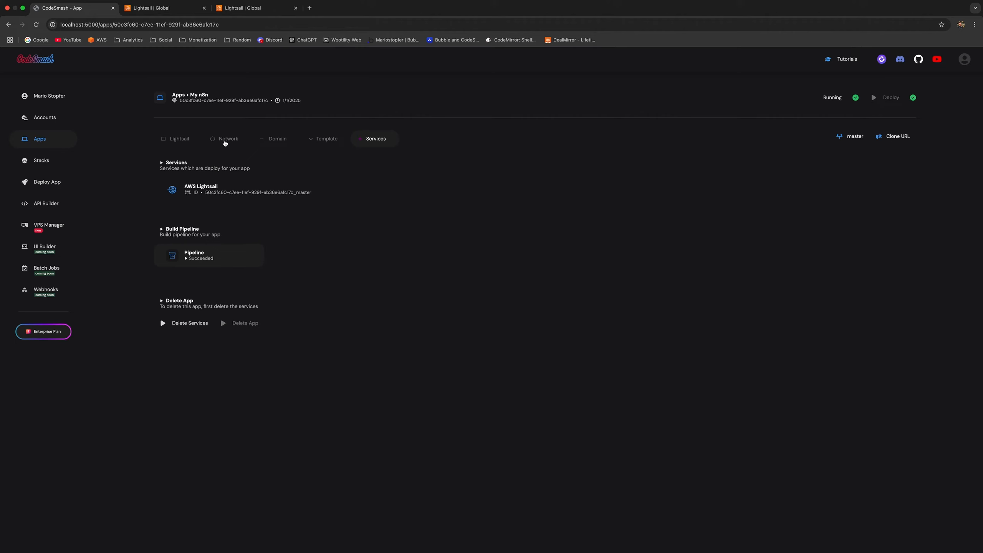
pyautogui.click(227, 141)
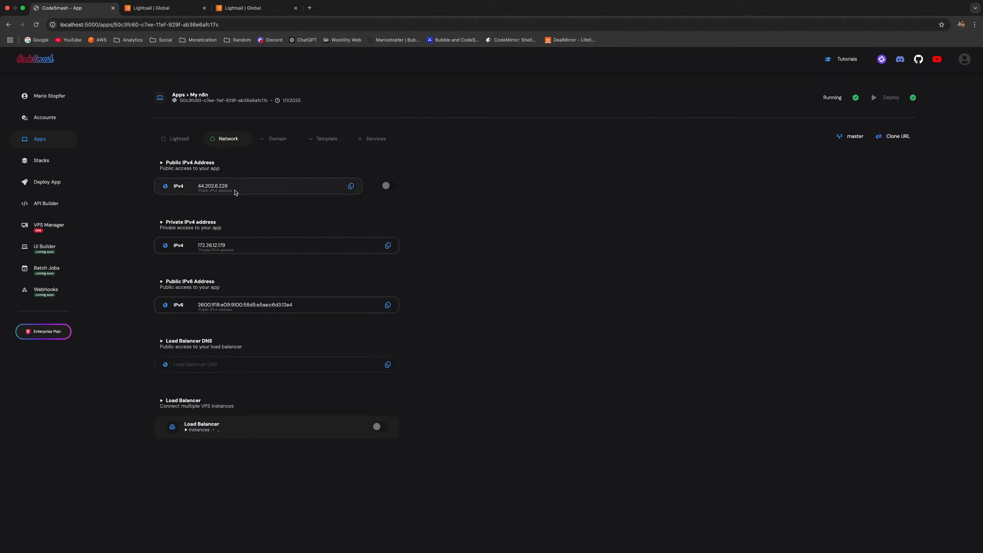
pyautogui.click(351, 187)
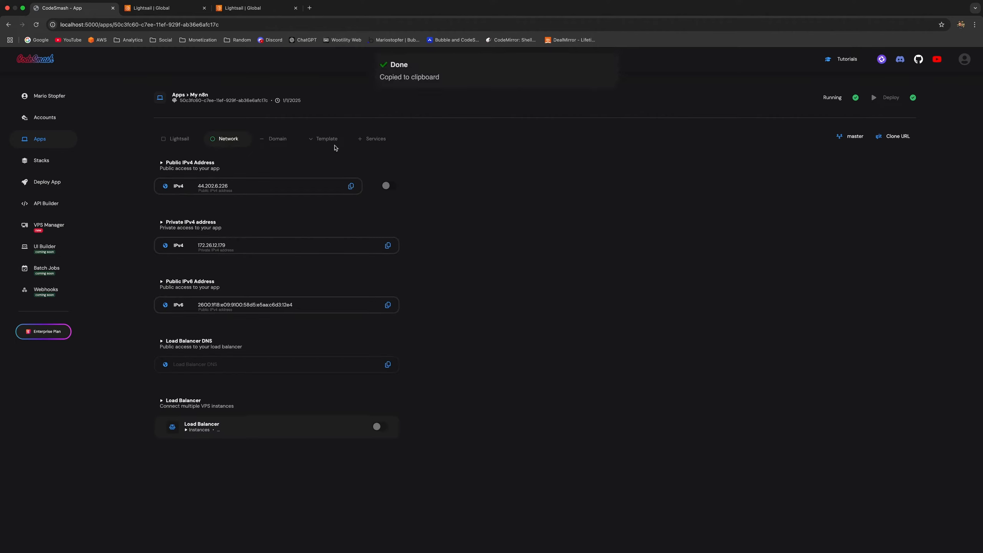
pyautogui.click(309, 7)
pyautogui.press('super+v')
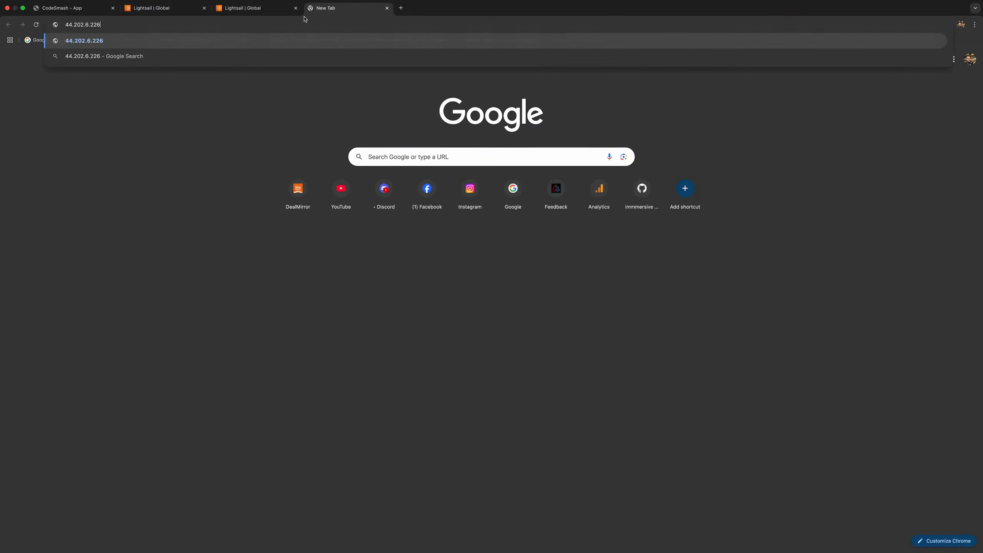
pyautogui.write(':5678')
pyautogui.press('Return')
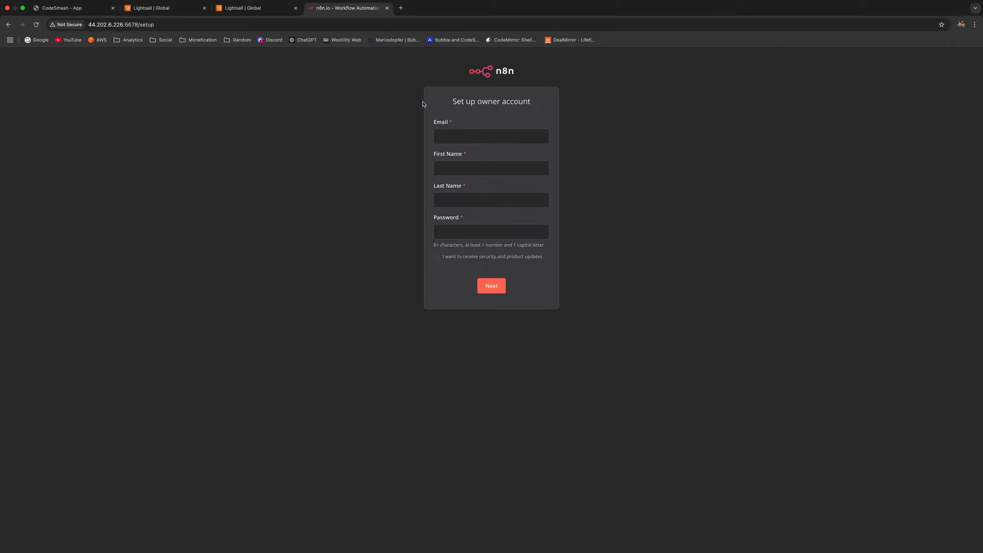
# Step: Fill in the owner's e-mail, suggested first and last names, and generated strong password
pyautogui.click(483, 132)
pyautogui.write('a@b.com')
pyautogui.click(479, 168)
pyautogui.click(489, 188)
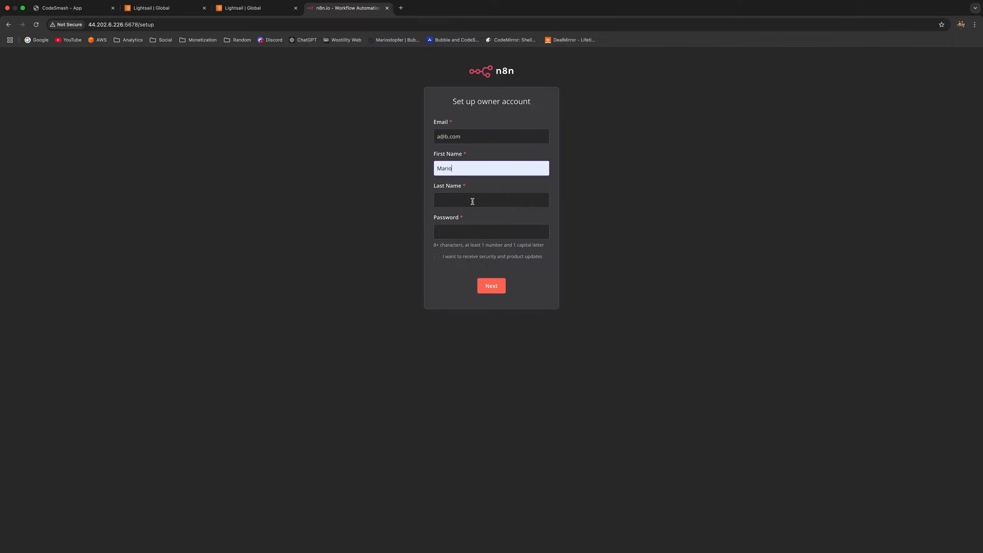
pyautogui.click(473, 200)
pyautogui.click(481, 219)
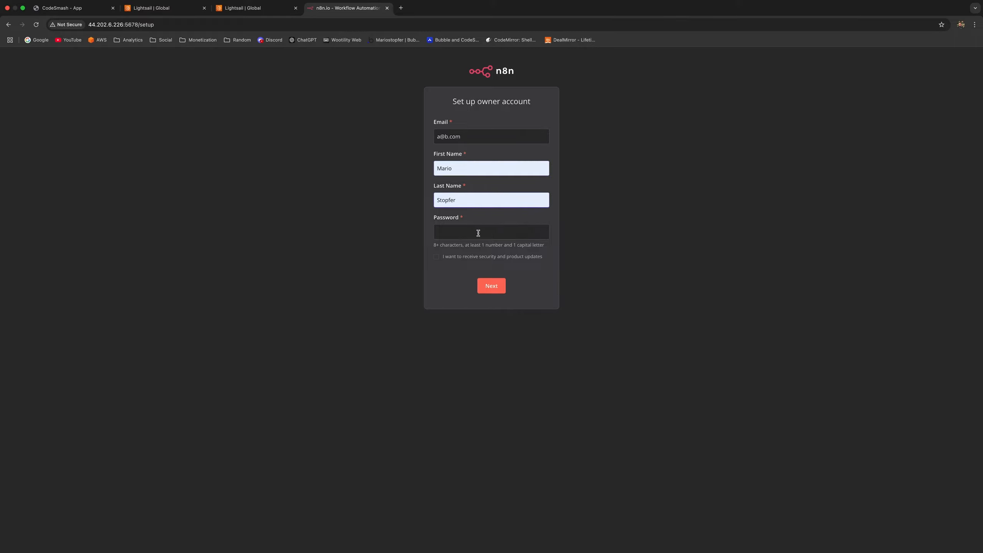
pyautogui.click(478, 233)
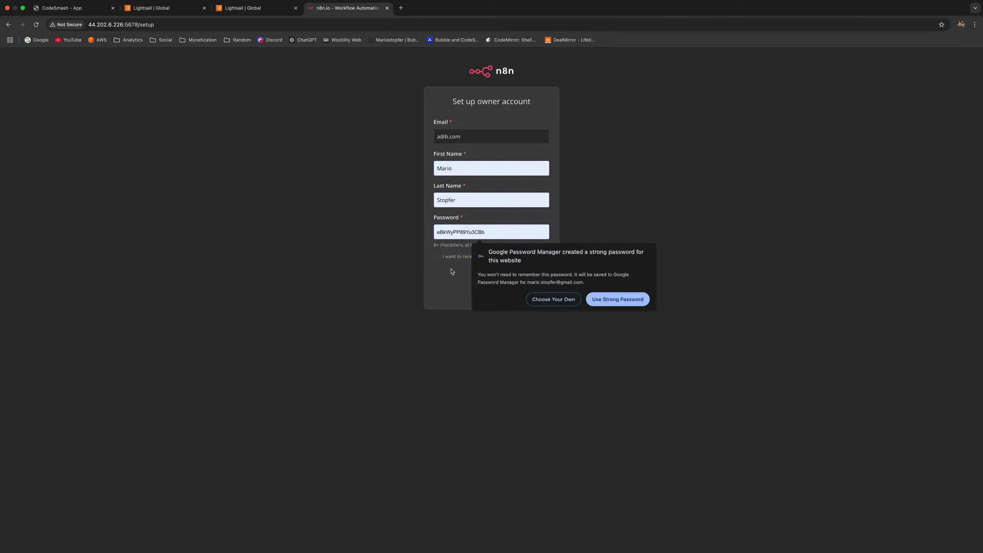
pyautogui.click(618, 299)
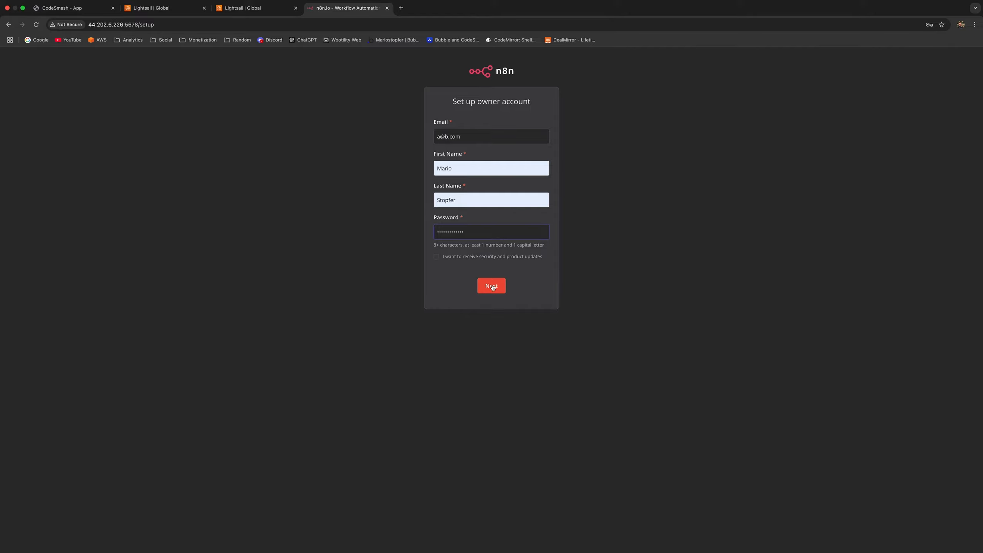
# Step: Submit the owner account and skip the customization questions and free-features offer
pyautogui.click(493, 287)
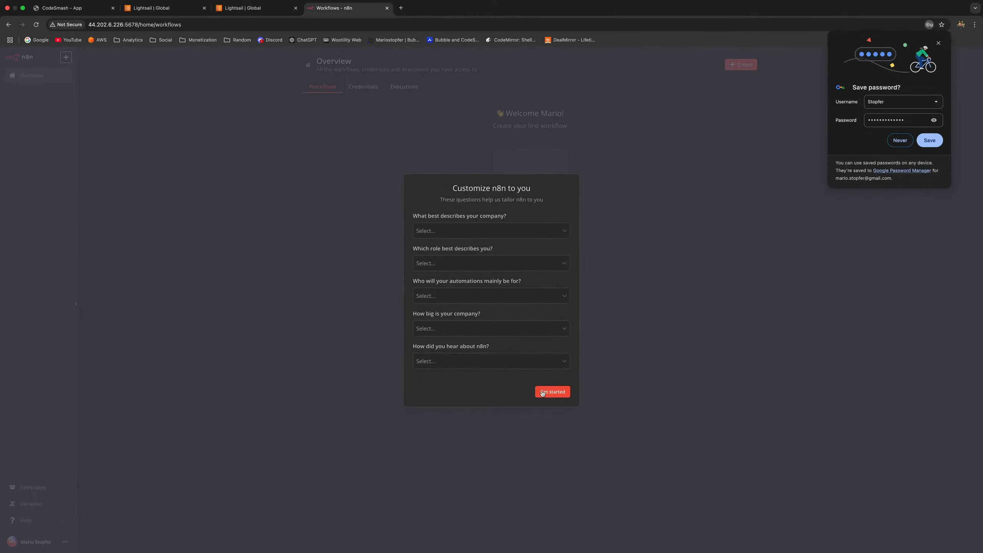
pyautogui.click(543, 392)
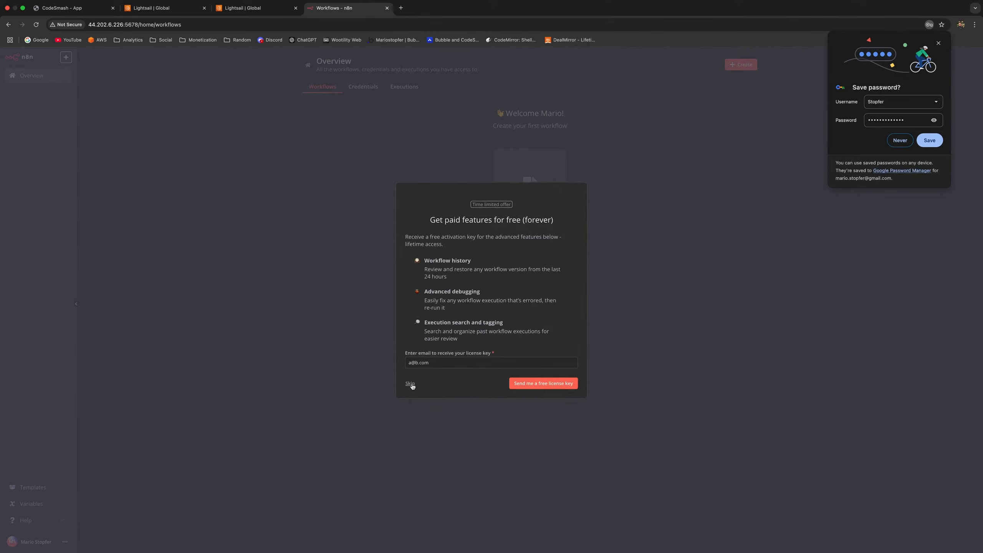
pyautogui.click(410, 384)
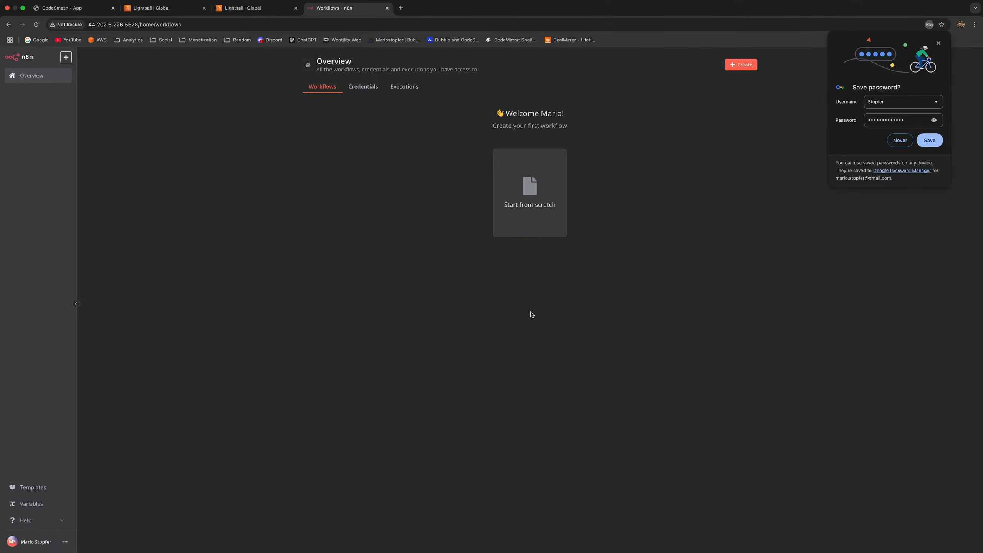
# Step: Start a blank n8n workflow, view its trigger choices, then return to CodeSmash
pyautogui.click(938, 43)
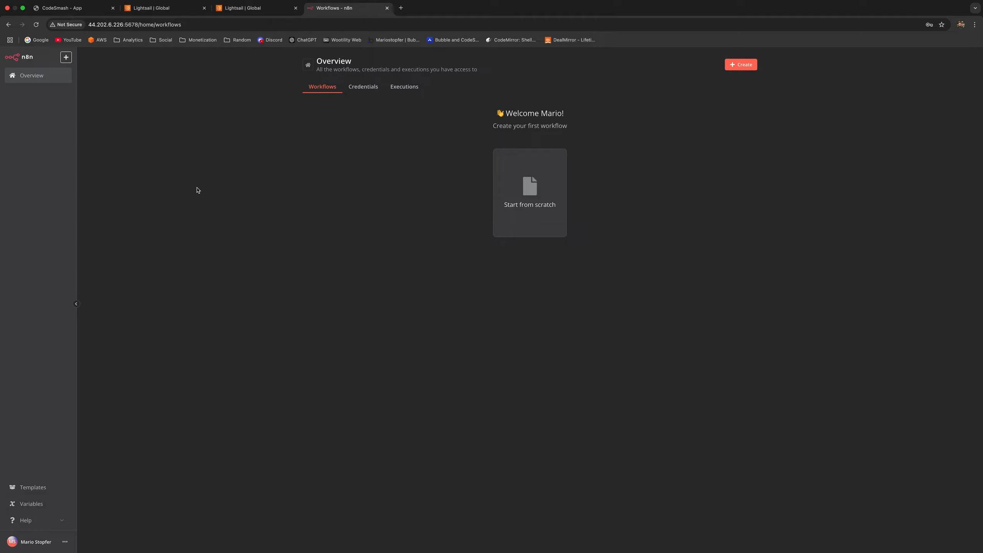
pyautogui.click(533, 193)
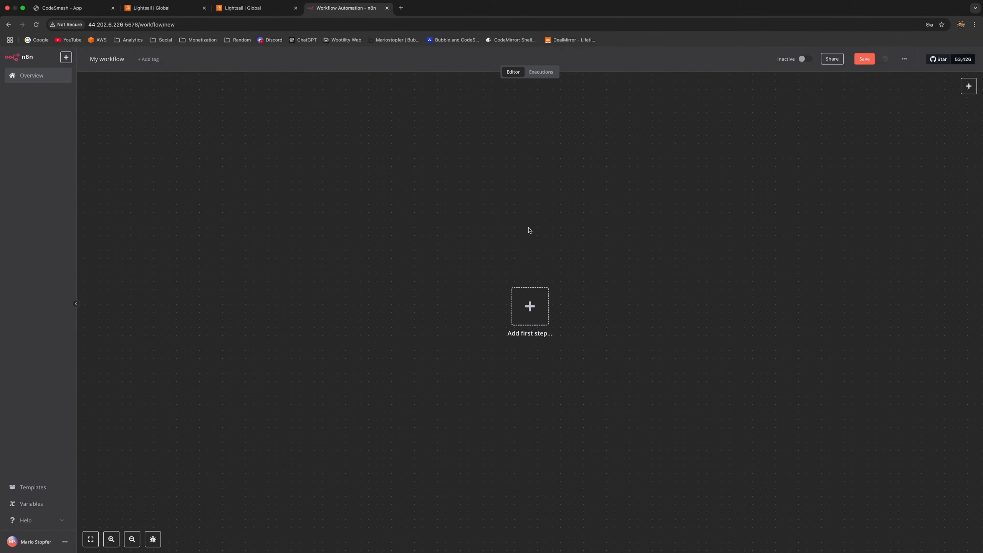
pyautogui.click(528, 305)
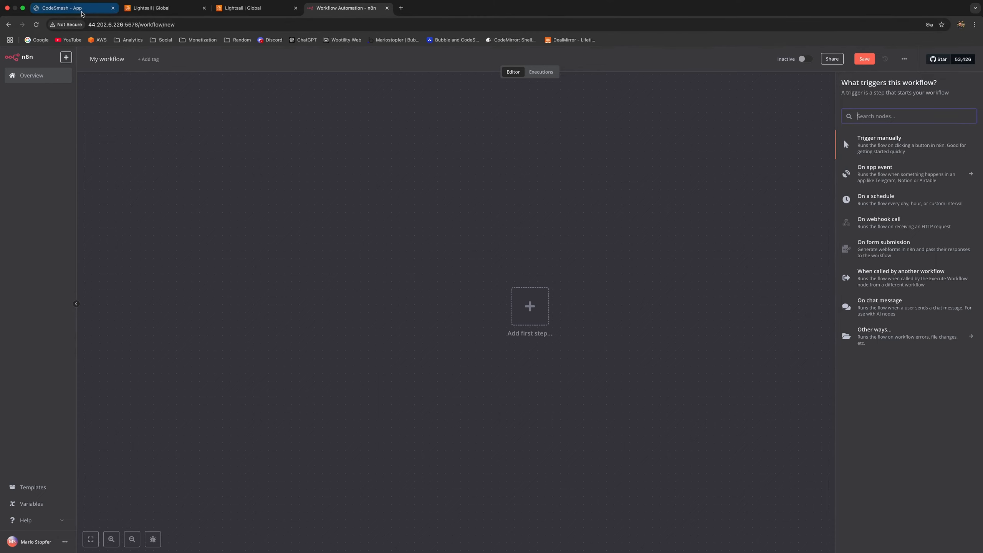
pyautogui.click(72, 8)
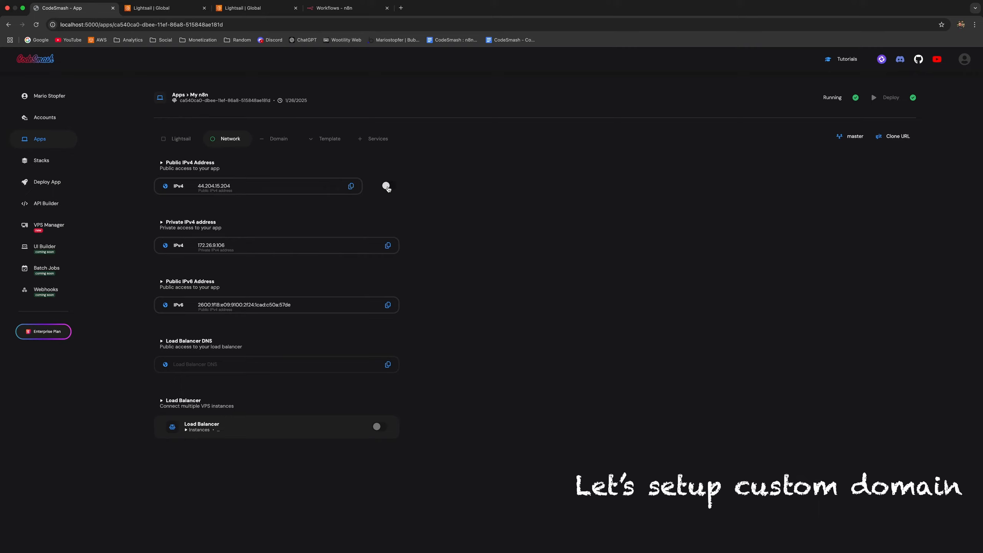
# Step: Enable a static IPv4, redeploy, and confirm the new address 3.81.192.99
pyautogui.click(386, 186)
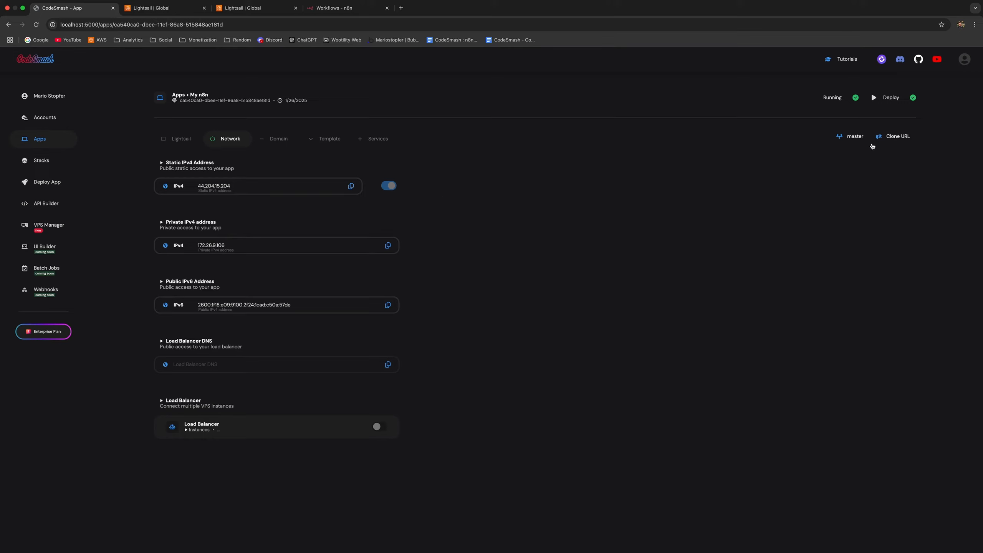
pyautogui.click(886, 103)
pyautogui.click(37, 25)
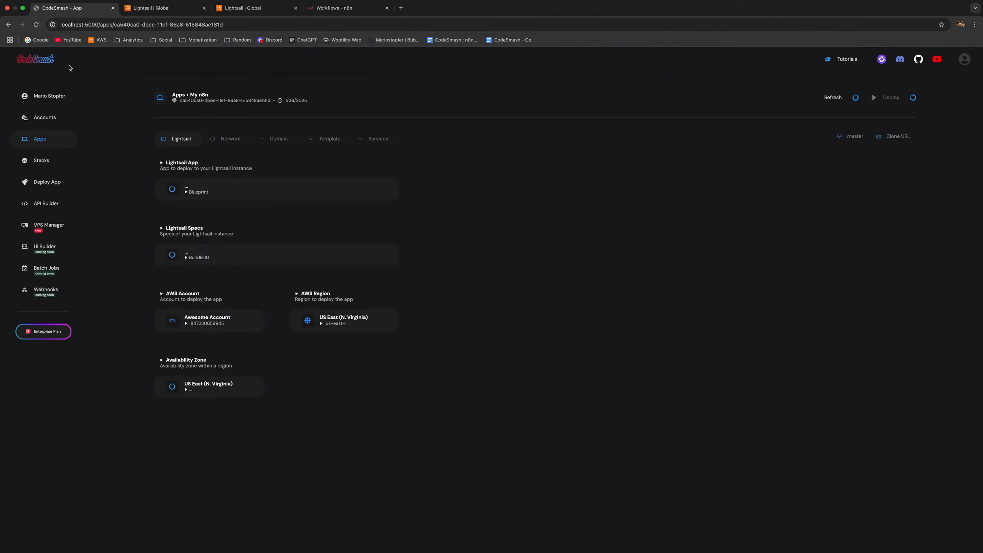
pyautogui.click(238, 141)
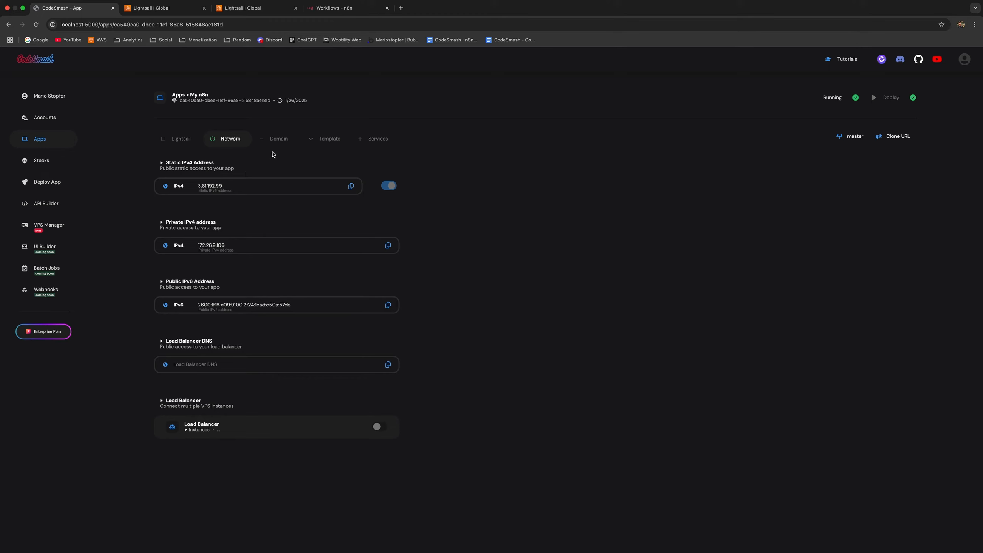
pyautogui.click(284, 145)
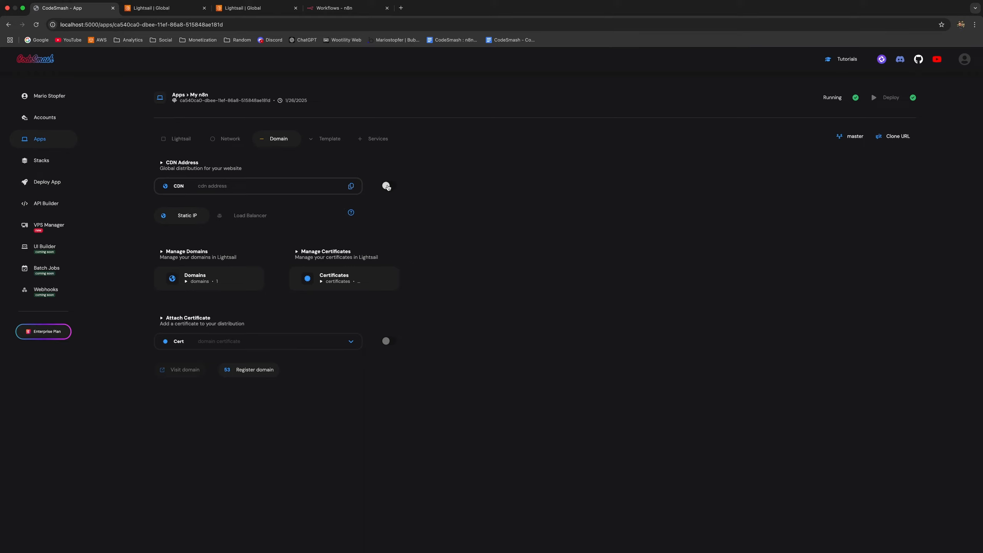
# Step: Enable the CDN, redeploy, confirm the CloudFront address, and open Manage Domains
pyautogui.click(386, 186)
pyautogui.click(889, 98)
pyautogui.click(36, 25)
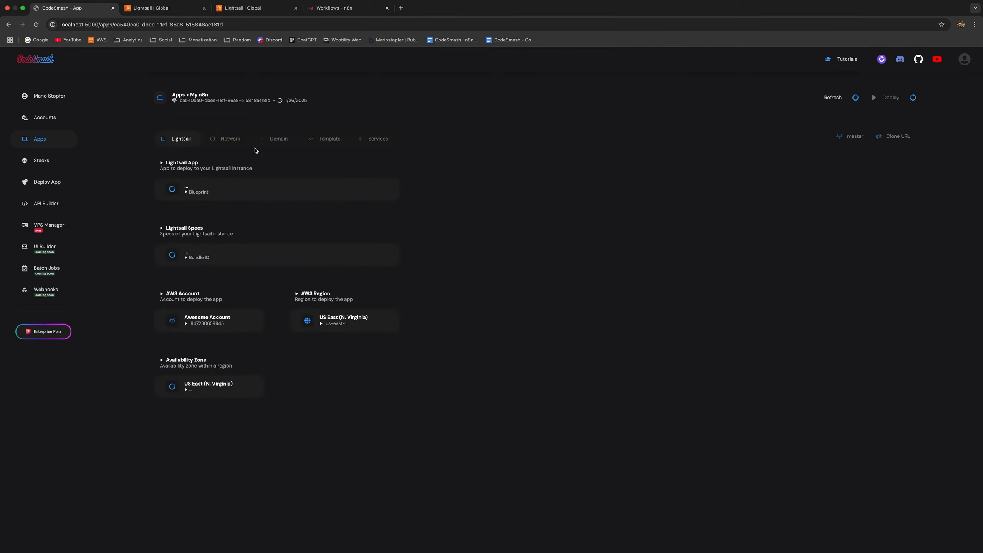
pyautogui.click(278, 142)
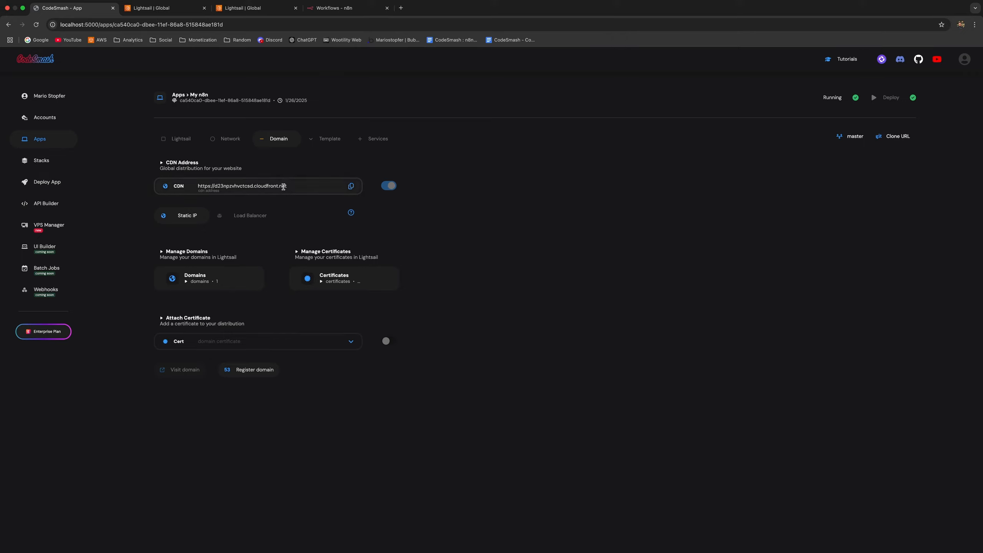
pyautogui.click(225, 277)
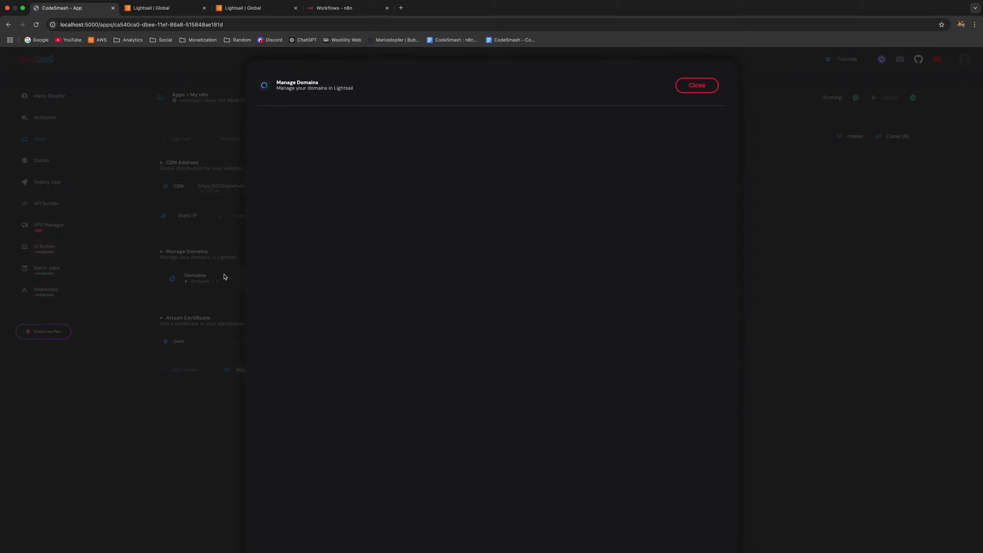